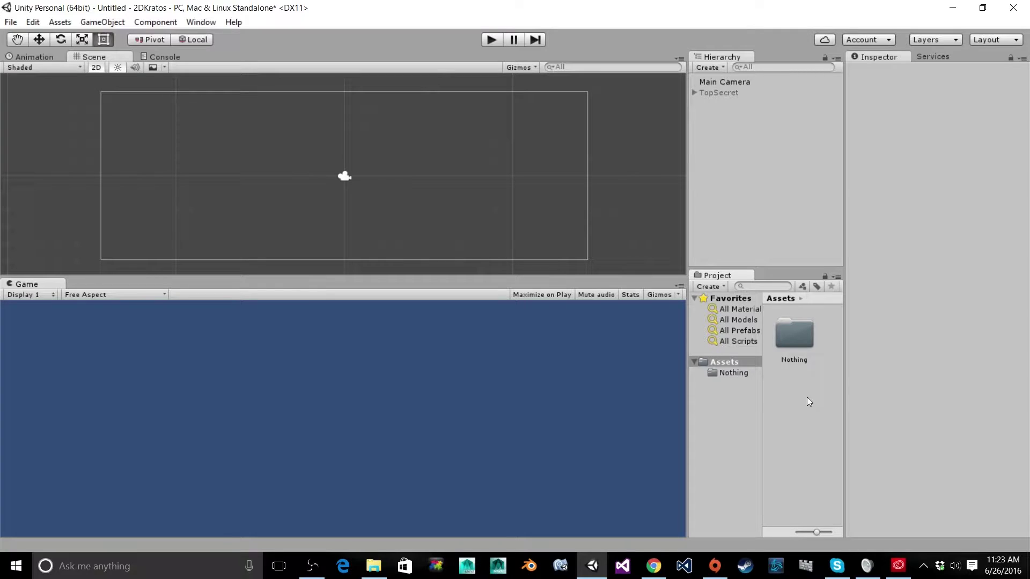
Create a new folder named Sprites in Assets.
{"action": "right_click", "coordinate": [793, 407]}
{"action": "mouse_move", "coordinate": [853, 163]}
{"action": "left_click", "coordinate": [741, 163]}
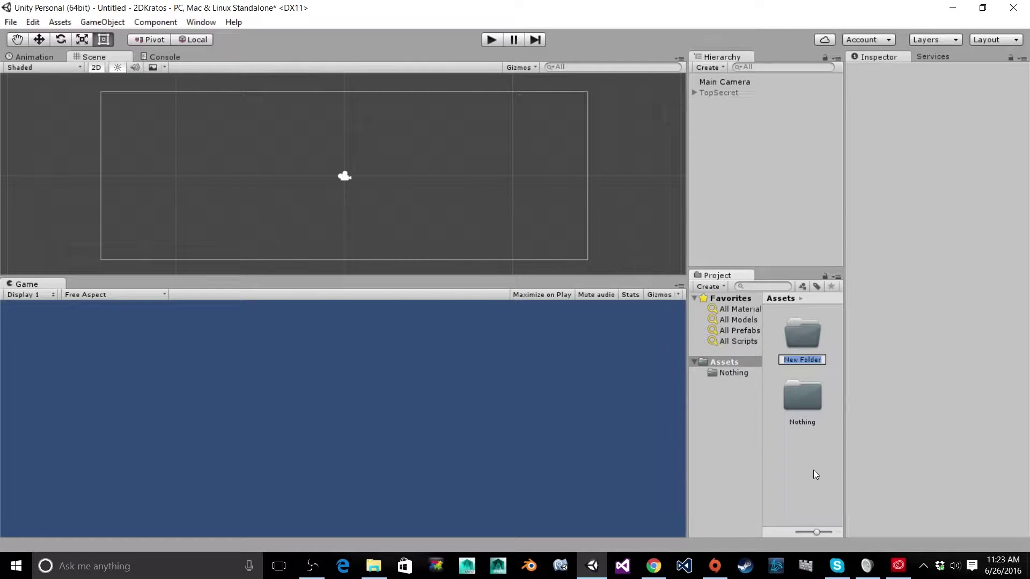
{"action": "type", "text": "Sprites"}
{"action": "key", "text": "Return"}
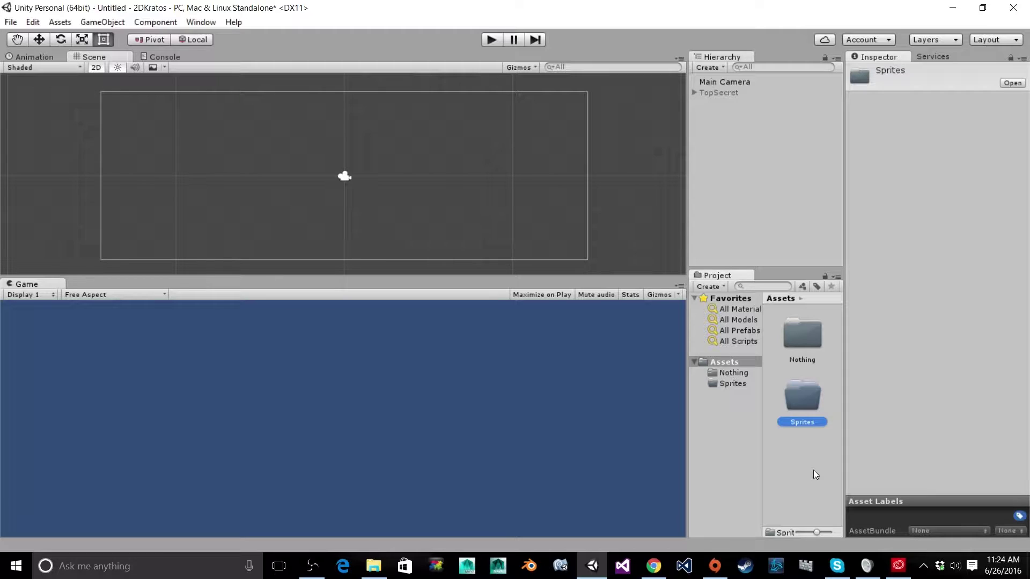
Import 2DKratos.png from File Explorer into the Sprites folder.
{"action": "double_click", "coordinate": [809, 401]}
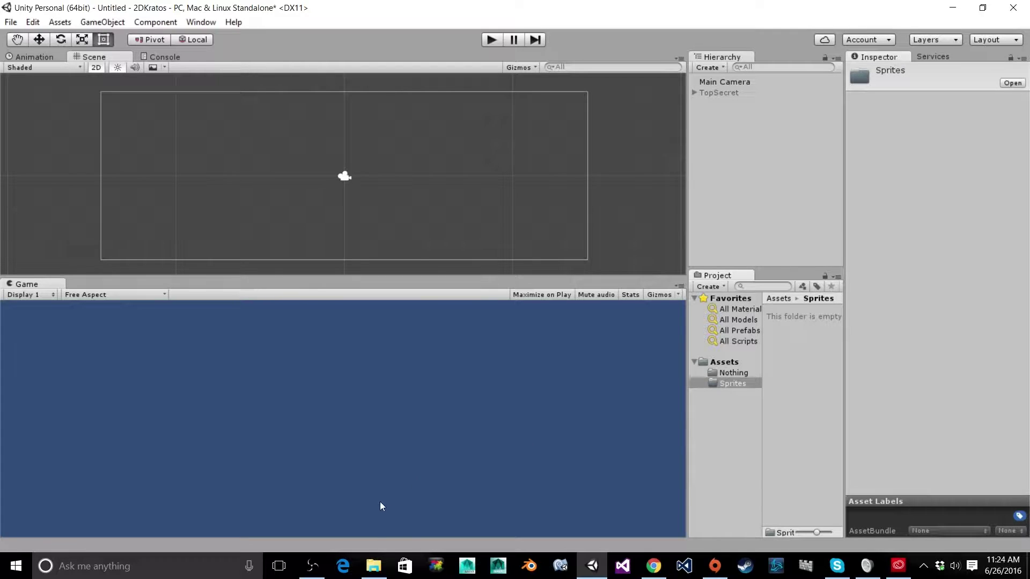
{"action": "left_click", "coordinate": [374, 566]}
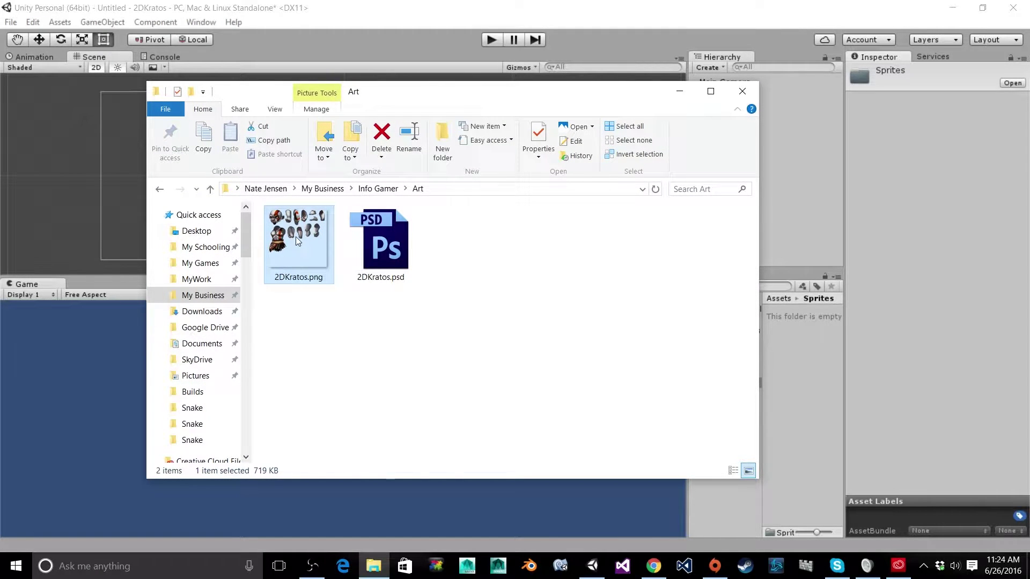
{"action": "left_click_drag", "start_coordinate": [295, 237], "coordinate": [801, 380]}
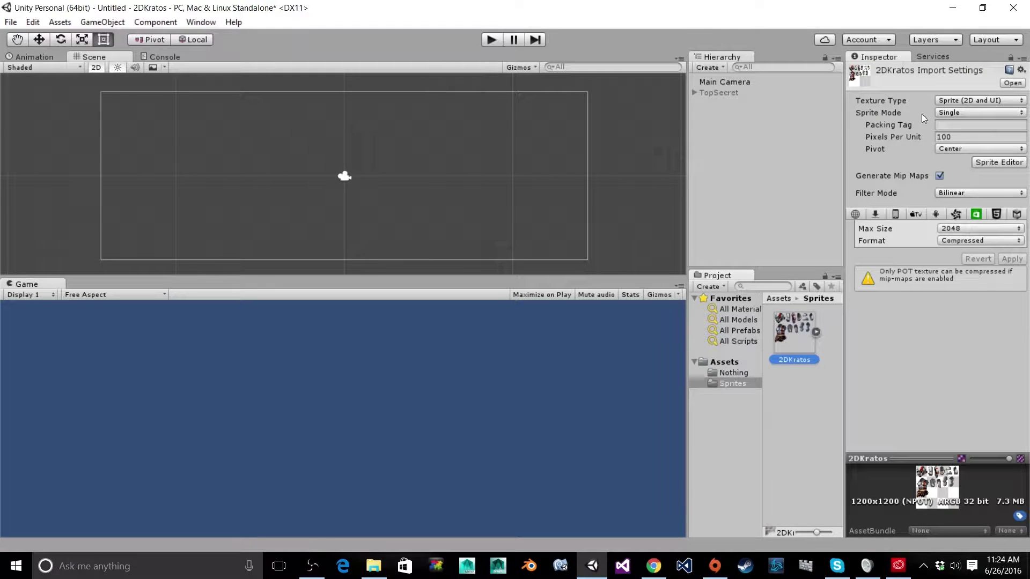
Set the 2DKratos sheet's Sprite Mode to Multiple, apply it, and open the Sprite Editor.
{"action": "left_click", "coordinate": [966, 113]}
{"action": "left_click", "coordinate": [968, 142]}
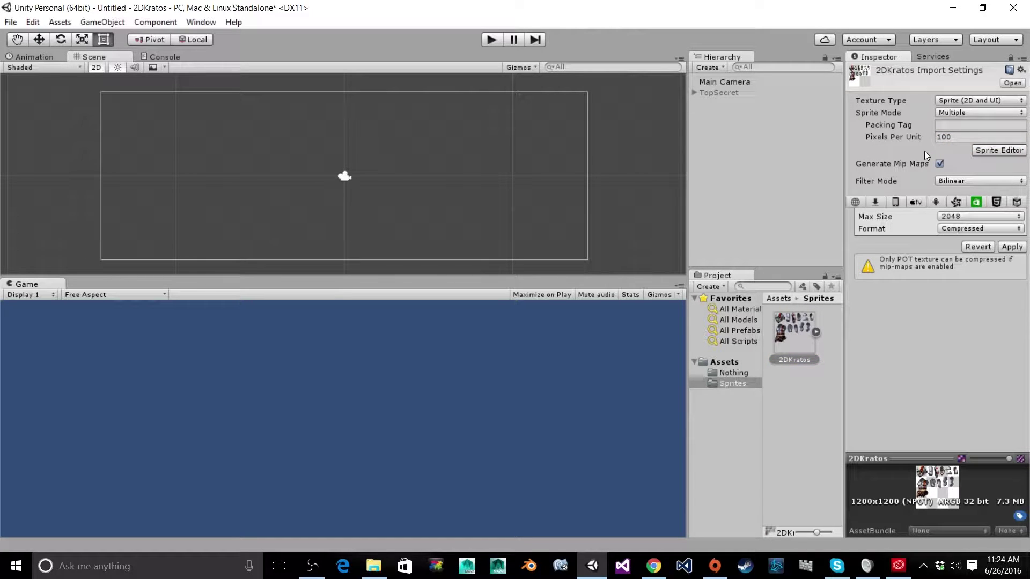
{"action": "left_click", "coordinate": [1004, 247]}
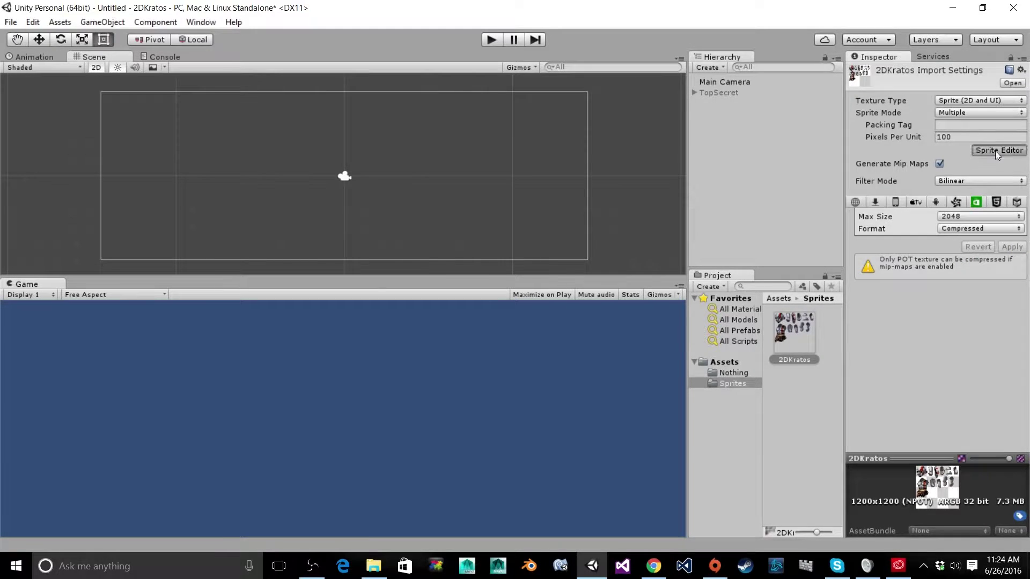
{"action": "left_click", "coordinate": [996, 150]}
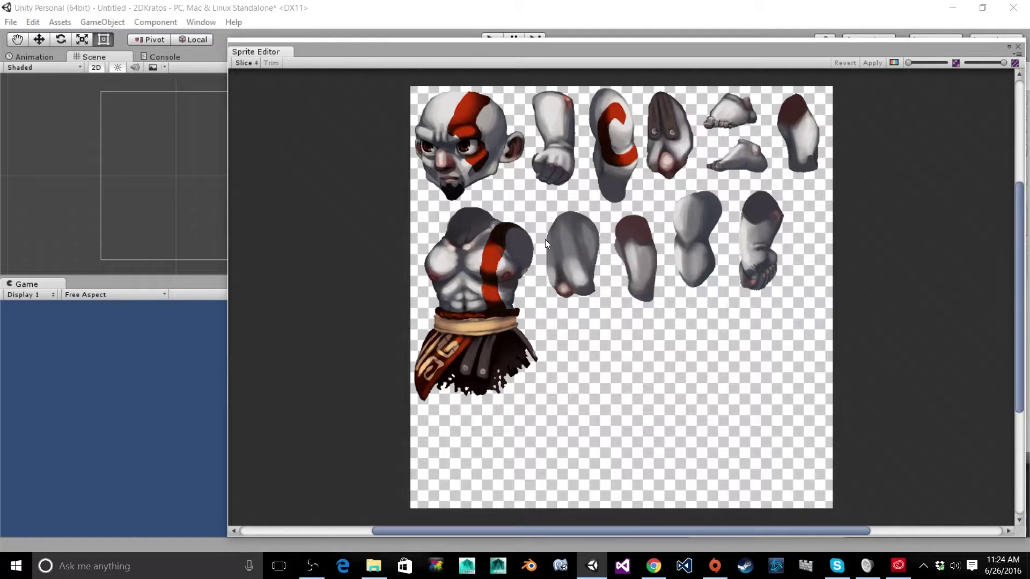
{"action": "left_click", "coordinate": [245, 62]}
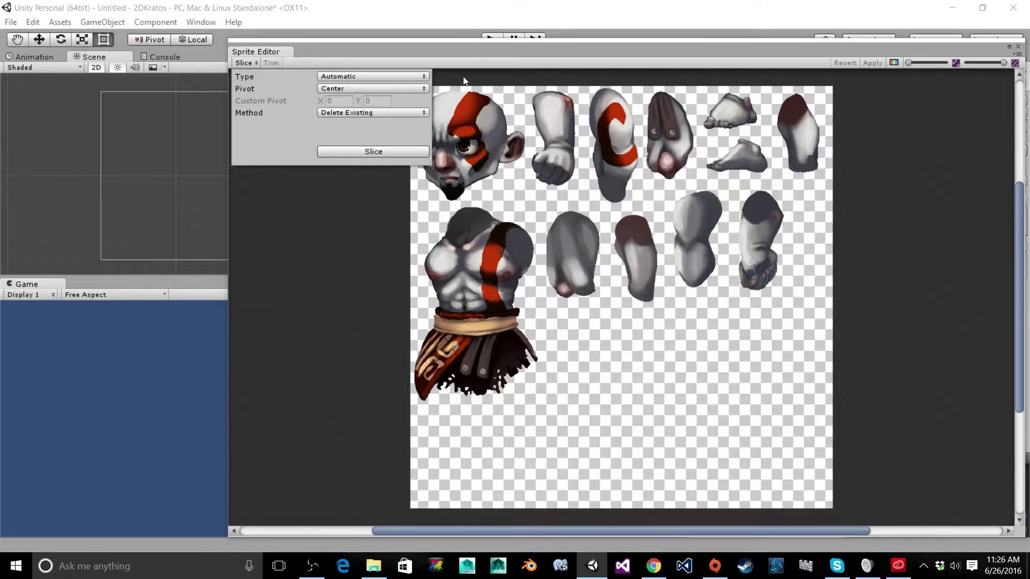
{"action": "left_click", "coordinate": [413, 91]}
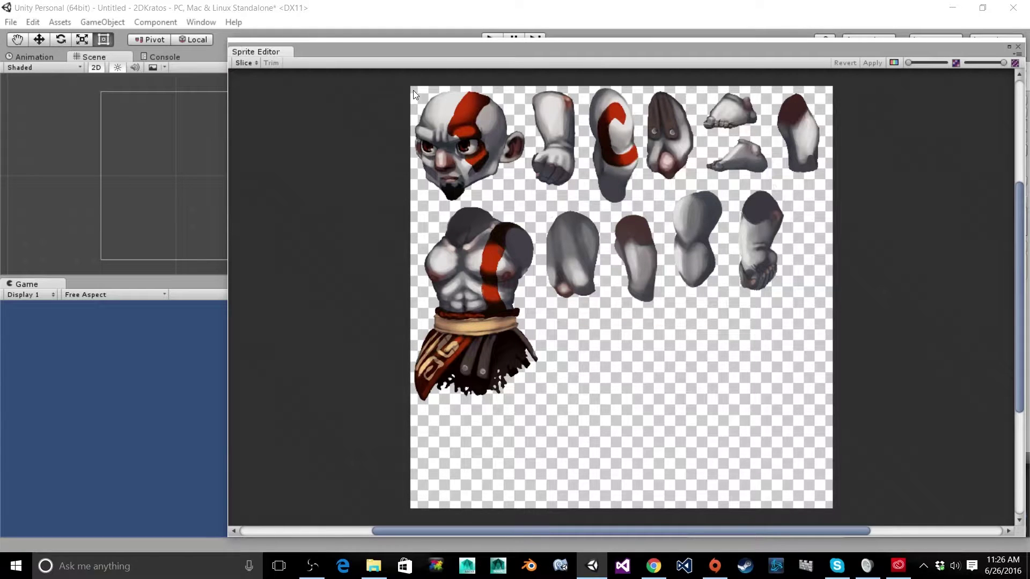
Draw sprite rectangles around the head and forearm, then select the torso slice 2DKratos_11.
{"action": "left_click_drag", "start_coordinate": [413, 90], "coordinate": [527, 204]}
{"action": "left_click_drag", "start_coordinate": [528, 203], "coordinate": [527, 203]}
{"action": "left_click", "coordinate": [529, 91]}
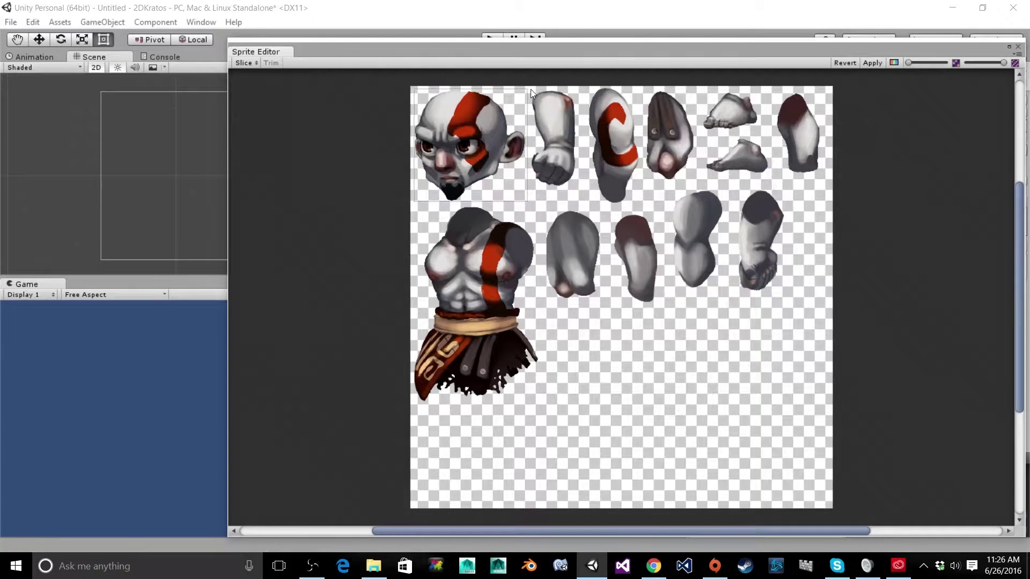
{"action": "left_click_drag", "start_coordinate": [529, 89], "coordinate": [583, 190]}
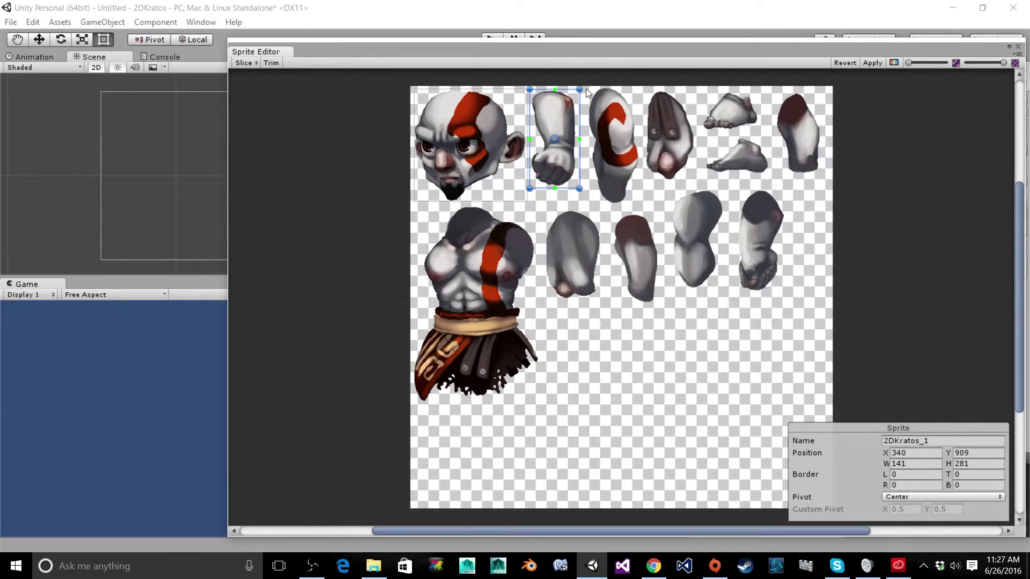
{"action": "left_click", "coordinate": [586, 92]}
{"action": "left_click", "coordinate": [494, 249]}
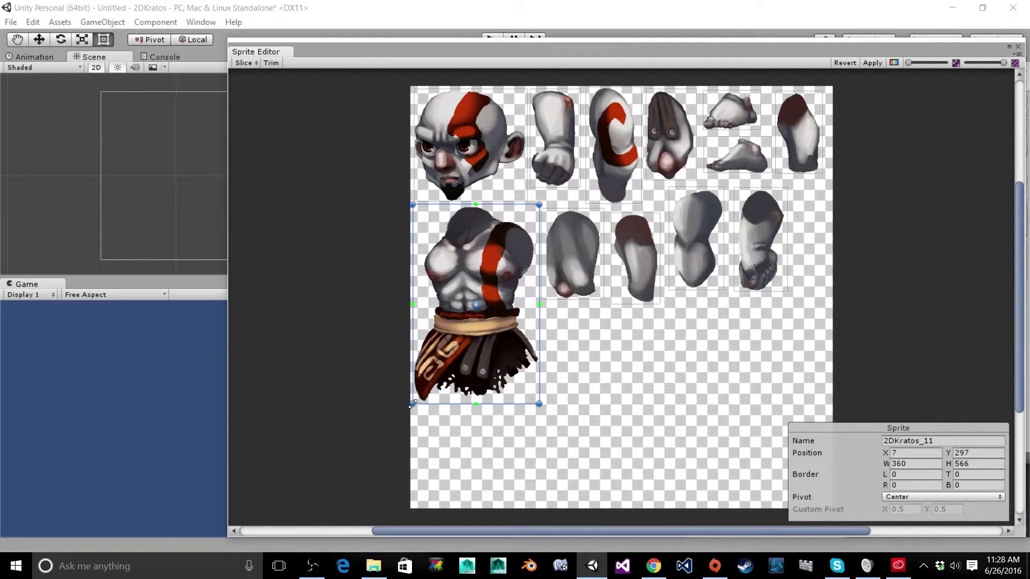
Adjust the torso's lower-left corner and place its Custom pivot on the belt (about 0.468, 0.426).
{"action": "left_click_drag", "start_coordinate": [413, 404], "coordinate": [411, 405]}
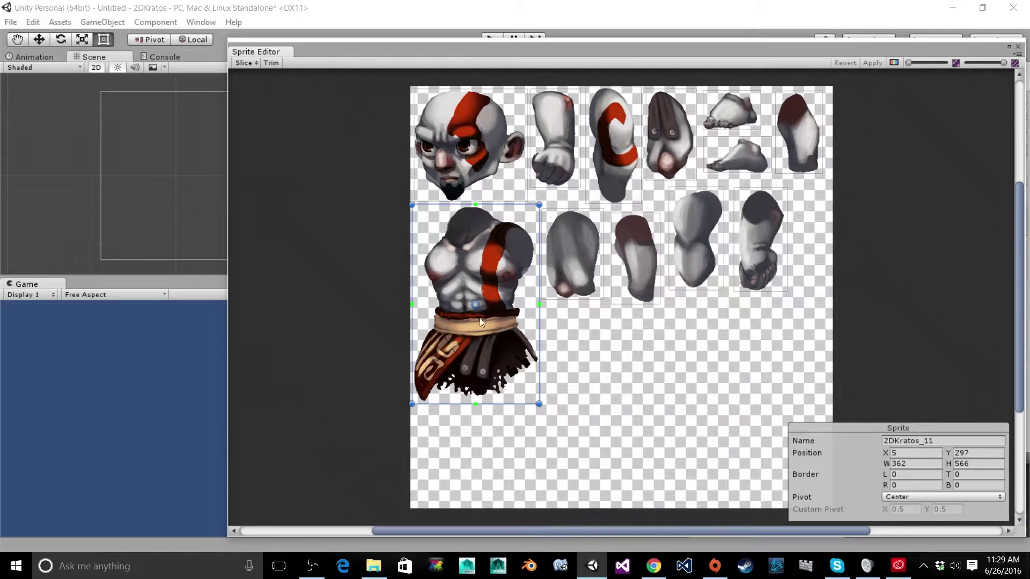
{"action": "mouse_move", "coordinate": [475, 305]}
{"action": "left_mouse_down"}
{"action": "mouse_move", "coordinate": [462, 329]}
{"action": "mouse_move", "coordinate": [472, 324]}
{"action": "left_mouse_up"}
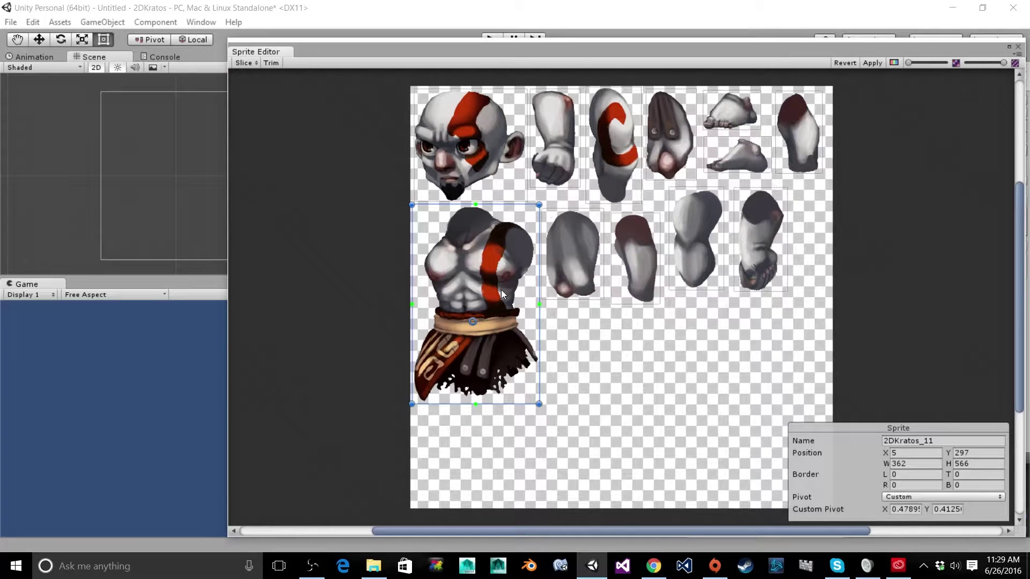
{"action": "left_click_drag", "start_coordinate": [473, 319], "coordinate": [471, 317]}
Move the pivots of arm sprites 2DKratos_10 and 2DKratos_8 up near their tops.
{"action": "left_click", "coordinate": [568, 257]}
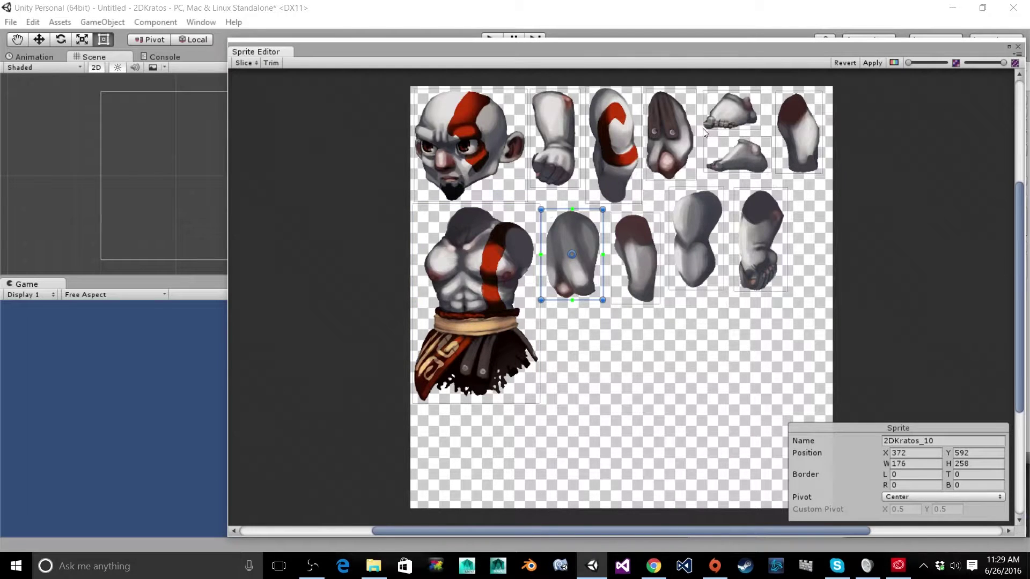
{"action": "left_click_drag", "start_coordinate": [572, 251], "coordinate": [574, 227]}
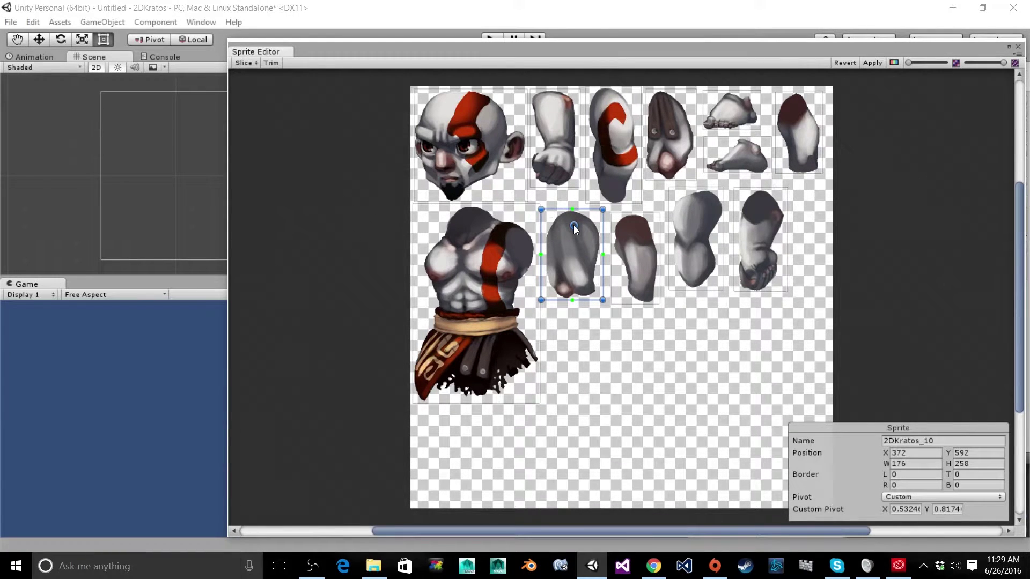
{"action": "left_click_drag", "start_coordinate": [573, 227], "coordinate": [570, 226]}
{"action": "left_click", "coordinate": [636, 242]}
{"action": "left_click", "coordinate": [698, 215]}
{"action": "left_click_drag", "start_coordinate": [698, 214], "coordinate": [698, 212]}
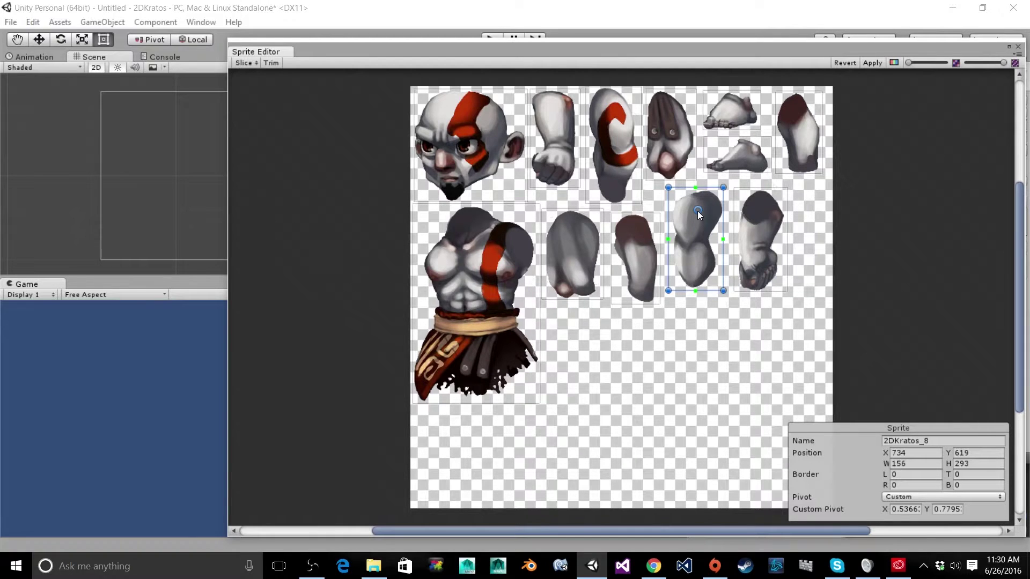
Set top-end pivots on 2DKratos_7 (about 0.487, 0.803) and 2DKratos_6, then deselect.
{"action": "left_click", "coordinate": [761, 248]}
{"action": "left_click_drag", "start_coordinate": [760, 247], "coordinate": [760, 212]}
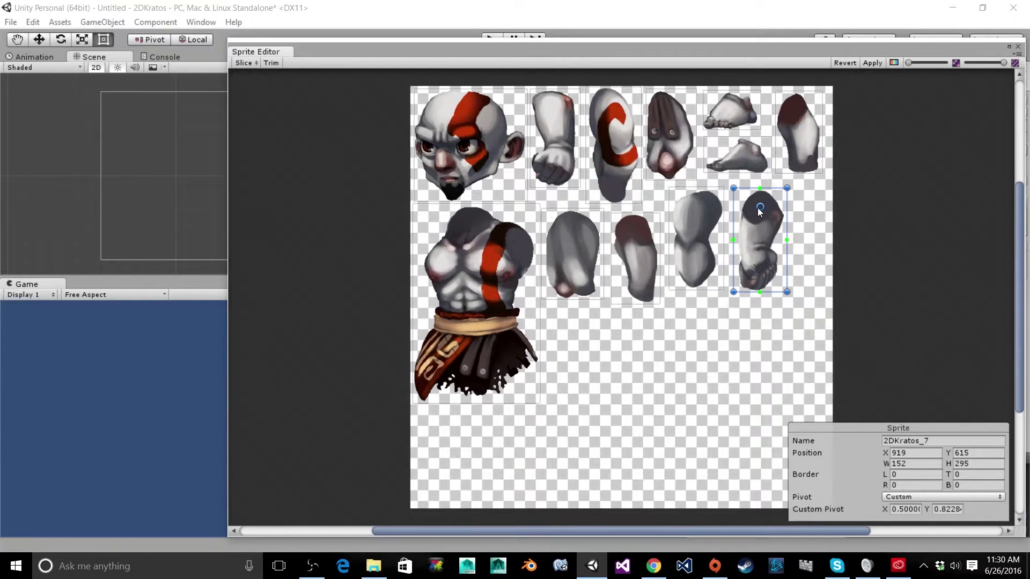
{"action": "left_click_drag", "start_coordinate": [760, 212], "coordinate": [758, 214]}
{"action": "left_click", "coordinate": [789, 153]}
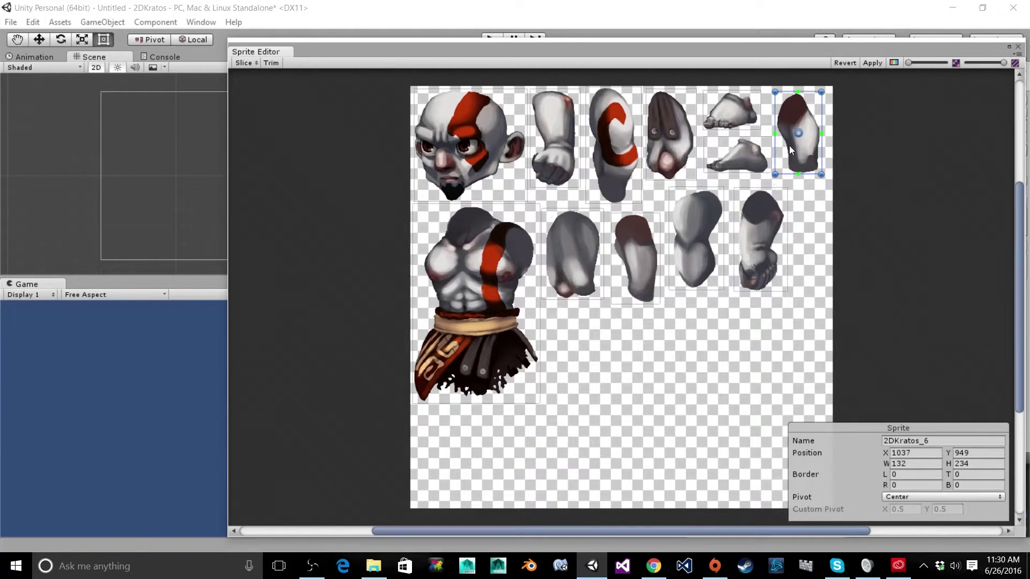
{"action": "left_click_drag", "start_coordinate": [792, 110], "coordinate": [790, 111]}
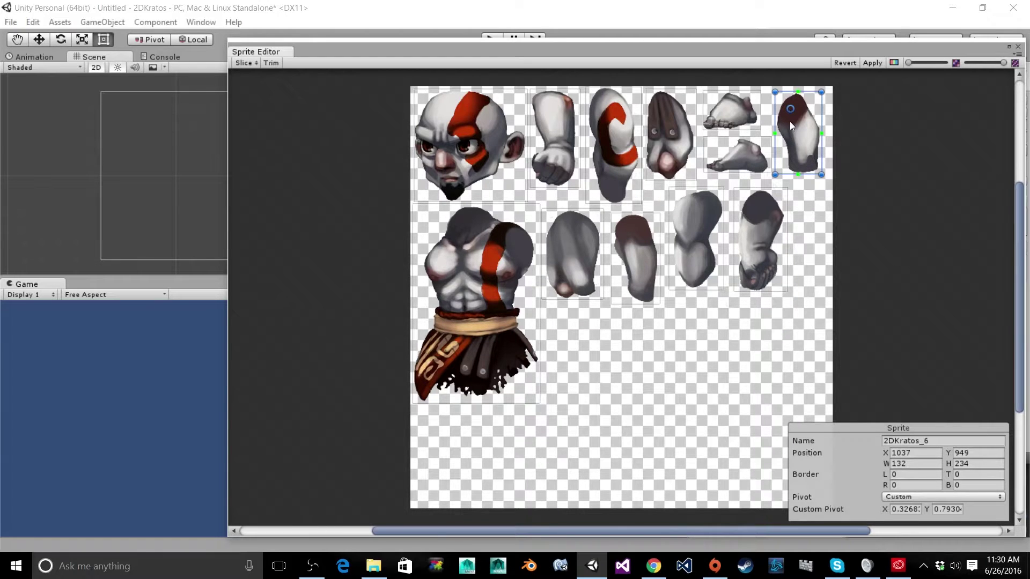
{"action": "left_click", "coordinate": [616, 343]}
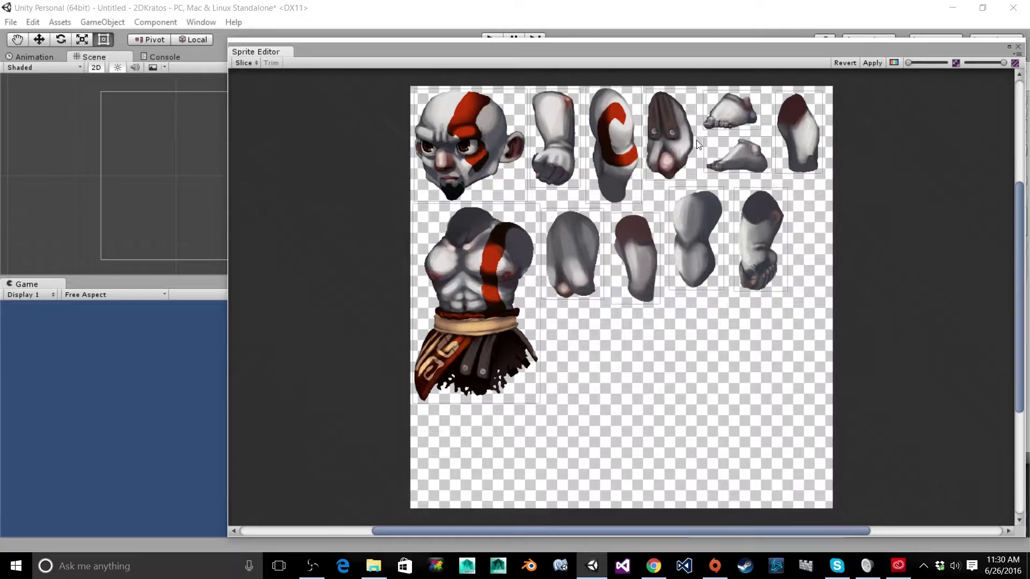
Apply the slicing, close the Sprite Editor, and add a new 2D Sprite object.
{"action": "left_click", "coordinate": [873, 62]}
{"action": "left_click", "coordinate": [1017, 47]}
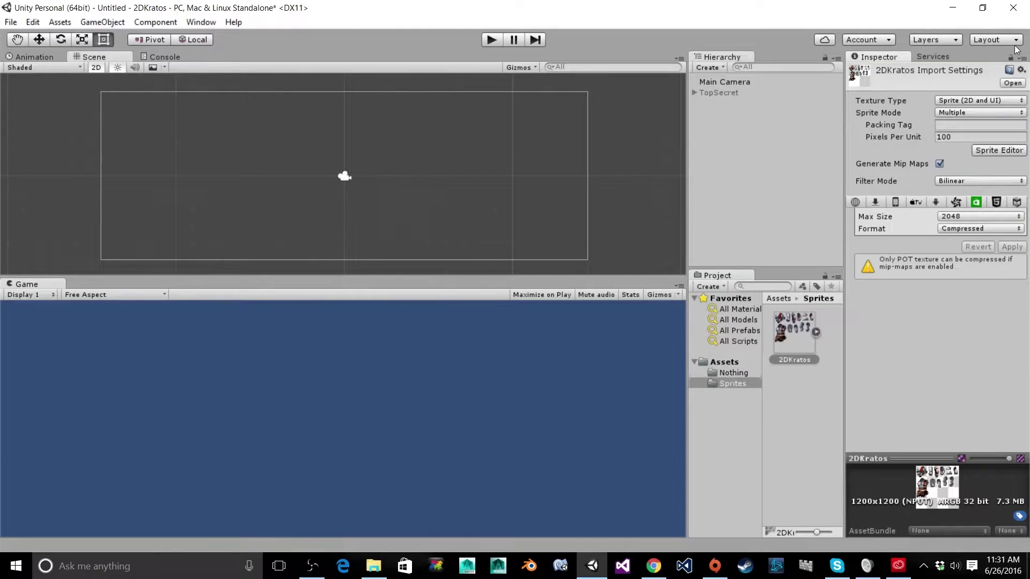
{"action": "left_click", "coordinate": [749, 171]}
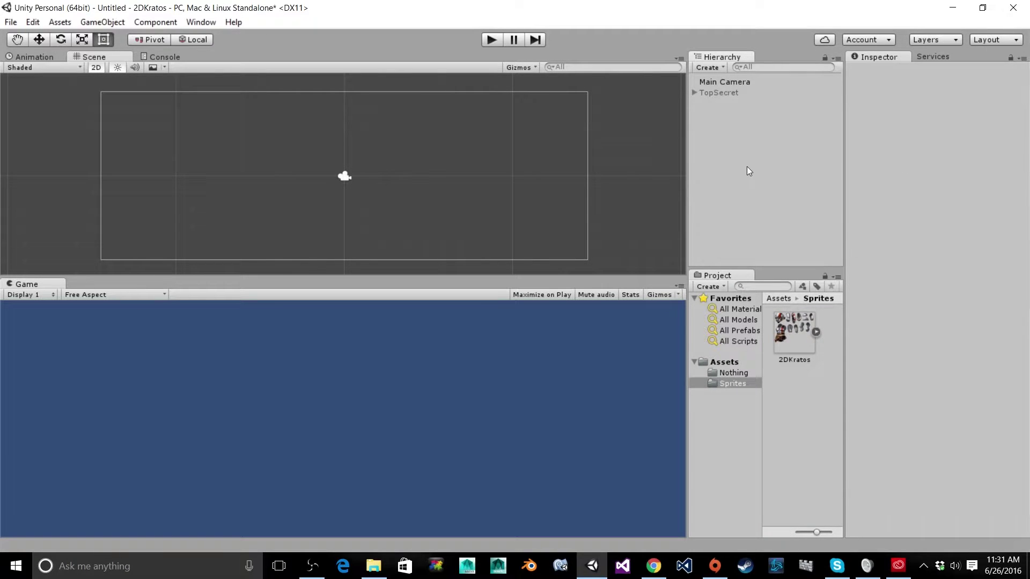
{"action": "left_click", "coordinate": [708, 68]}
{"action": "mouse_move", "coordinate": [731, 124]}
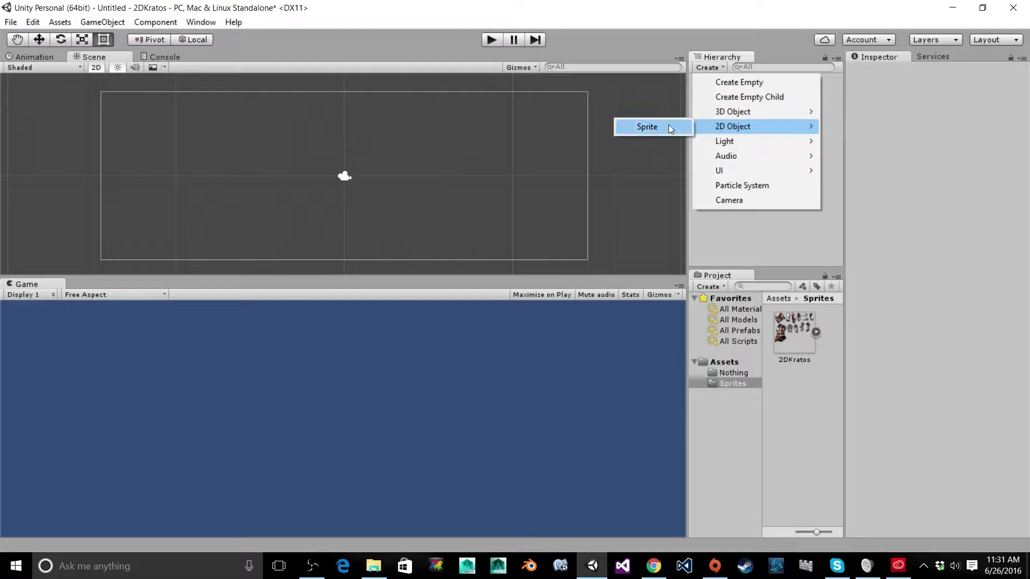
{"action": "left_click", "coordinate": [662, 125]}
Assign the head sprite 2DKratos_0 from the expanded 2DKratos sheet to the new sprite.
{"action": "left_click", "coordinate": [815, 332]}
{"action": "left_click", "coordinate": [816, 331]}
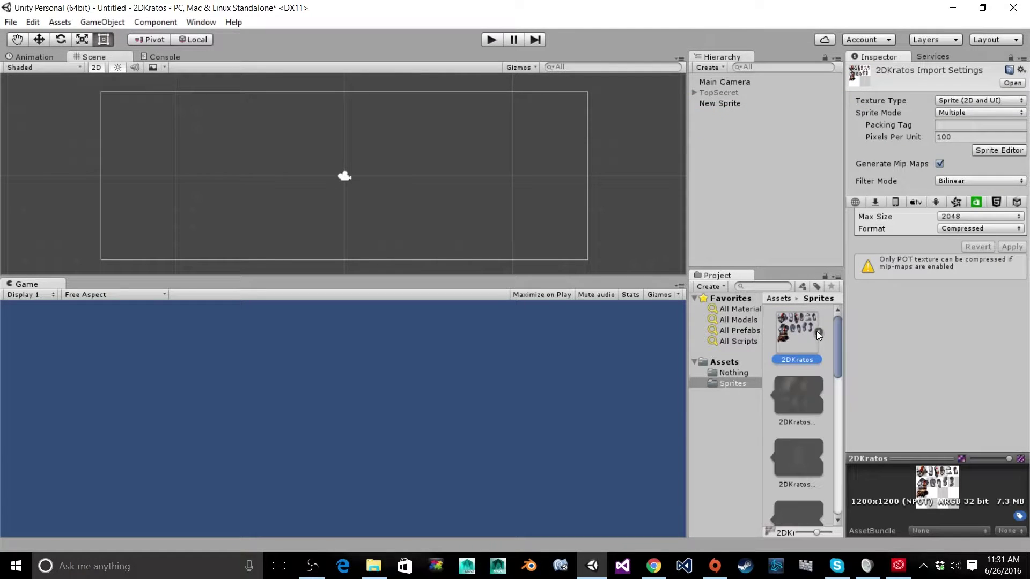
{"action": "scroll", "coordinate": [802, 409], "scroll_direction": "down", "scroll_amount": 2}
{"action": "scroll", "coordinate": [800, 409], "scroll_direction": "up", "scroll_amount": 2}
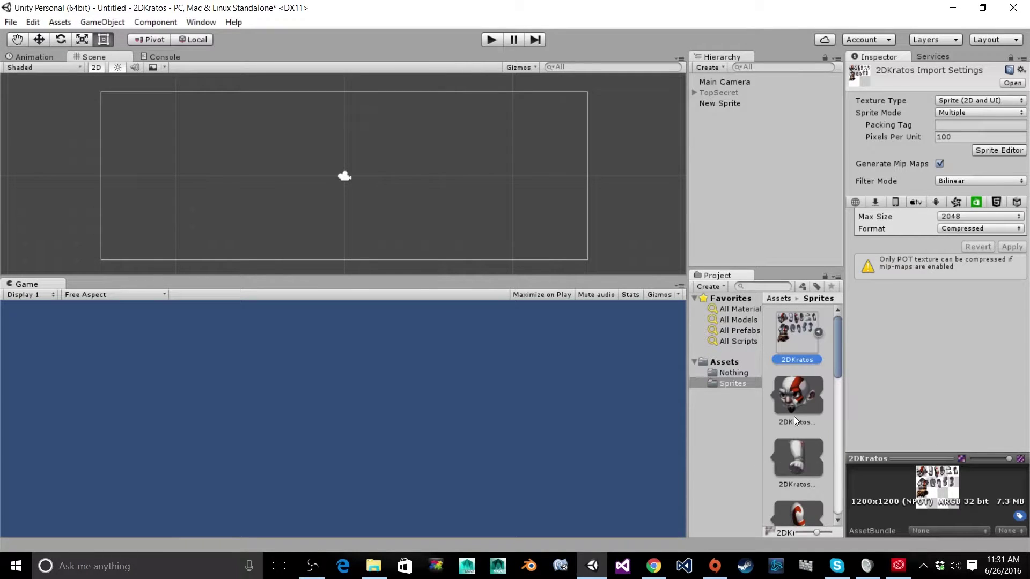
{"action": "left_click", "coordinate": [804, 396]}
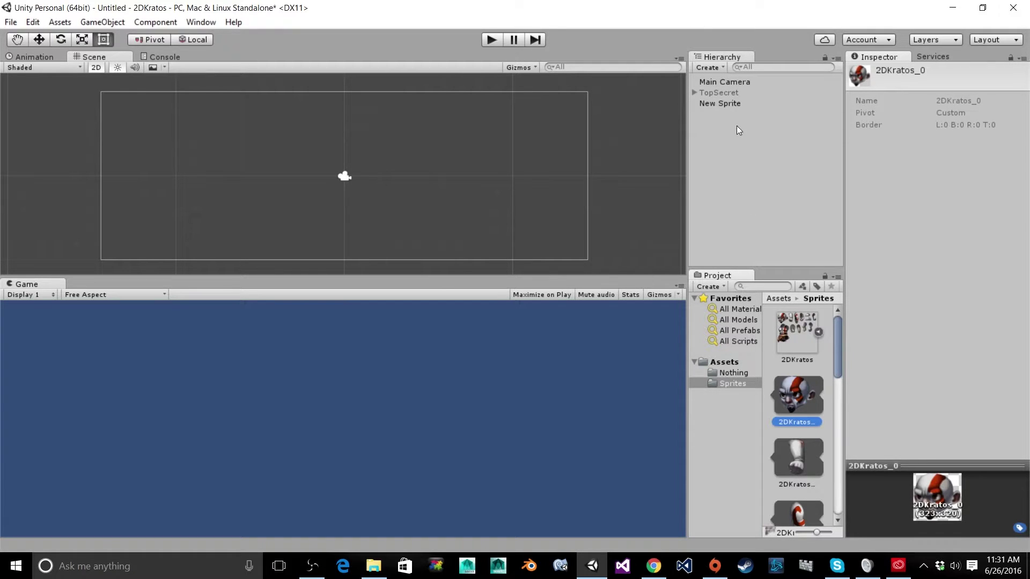
{"action": "scroll", "coordinate": [797, 437], "scroll_direction": "down", "scroll_amount": 5}
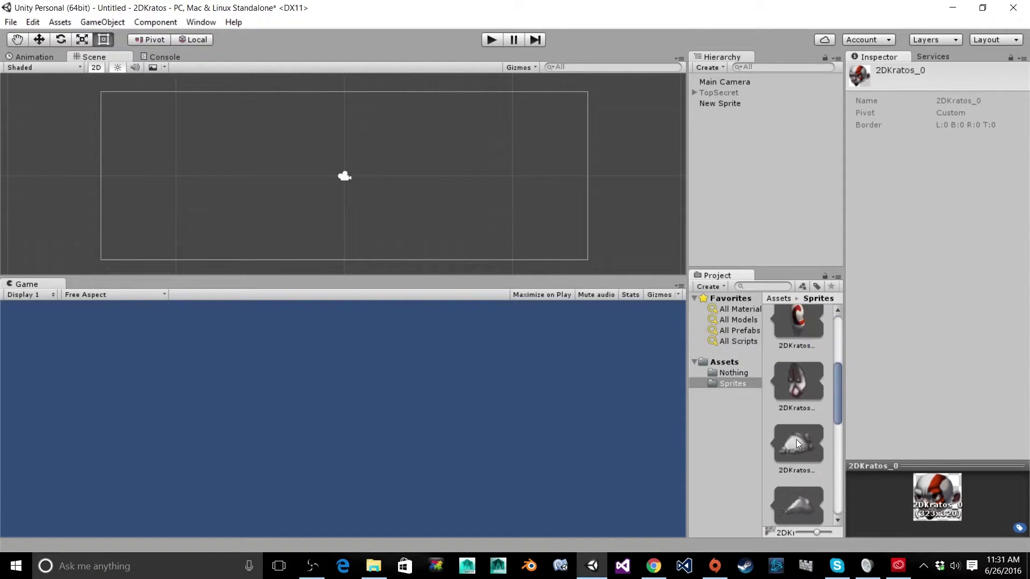
{"action": "scroll", "coordinate": [797, 432], "scroll_direction": "up", "scroll_amount": 5}
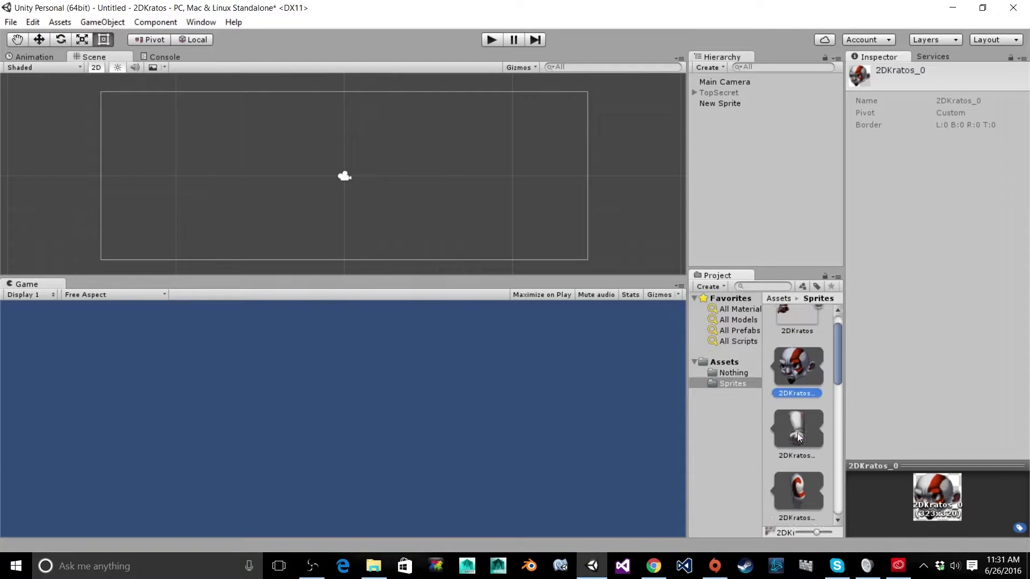
{"action": "left_click_drag", "start_coordinate": [797, 387], "coordinate": [739, 103]}
{"action": "left_click_drag", "start_coordinate": [798, 397], "coordinate": [932, 156]}
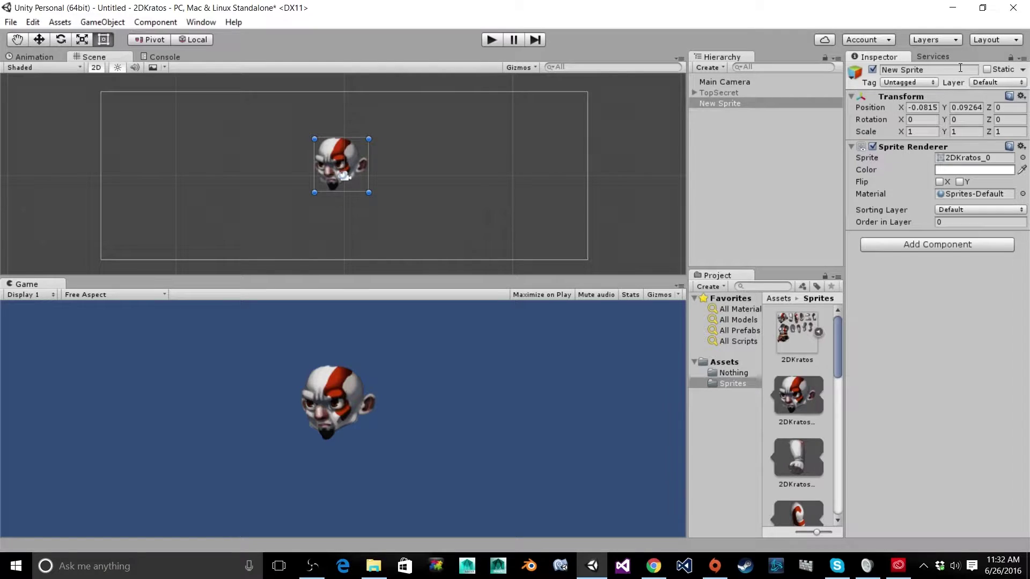
Rename New Sprite to Kratos_Head and duplicate it into Kratos_Head (1) through (11).
{"action": "left_click", "coordinate": [901, 70]}
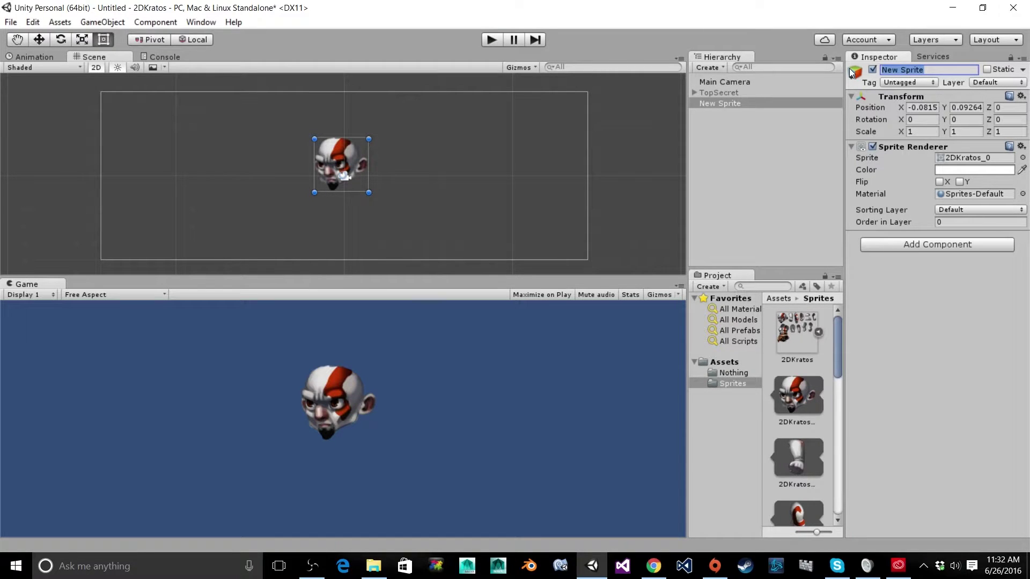
{"action": "type", "text": "Kratos_Head"}
{"action": "key", "text": "Return"}
{"action": "left_click", "coordinate": [706, 107]}
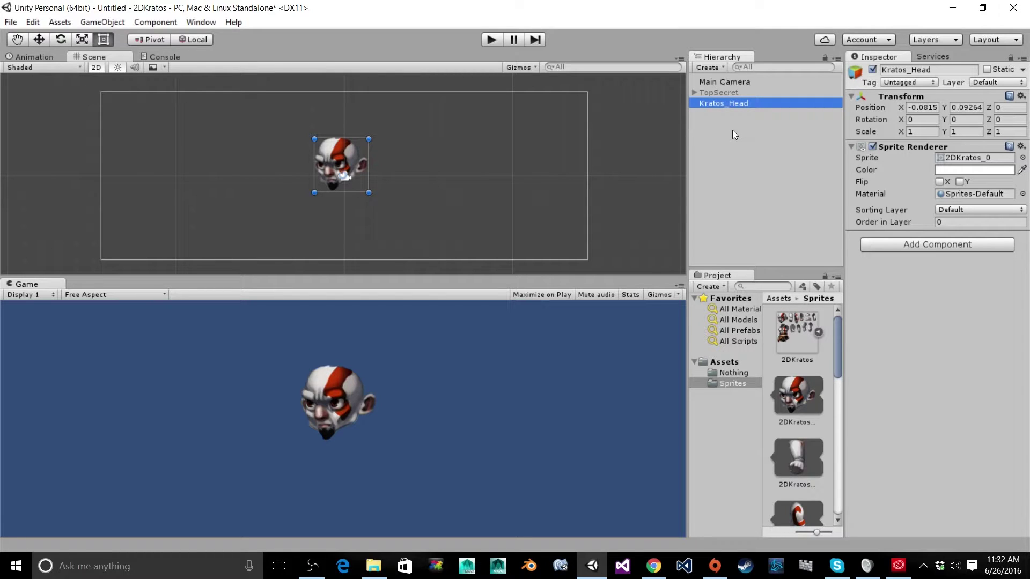
{"action": "key", "text": "ctrl+d"}
{"action": "key", "text": "ctrl+d"}
{"action": "key", "text": "ctrl+d"}
{"action": "key", "text": "ctrl+d"}
{"action": "key", "text": "ctrl+d"}
{"action": "key", "text": "ctrl+d"}
{"action": "key", "text": "ctrl+d"}
{"action": "key", "text": "ctrl+d"}
{"action": "key", "text": "ctrl+d"}
{"action": "key", "text": "ctrl+d"}
{"action": "key", "text": "ctrl+d"}
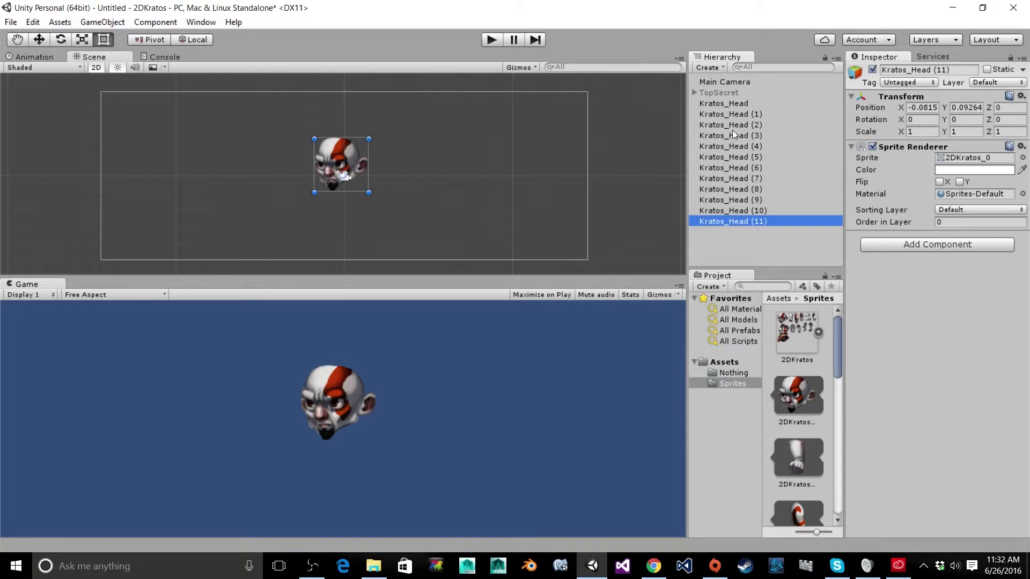
Assign the 2DKratos_1 sprite to the Kratos_Head (1) Sprite Renderer.
{"action": "left_click", "coordinate": [742, 115]}
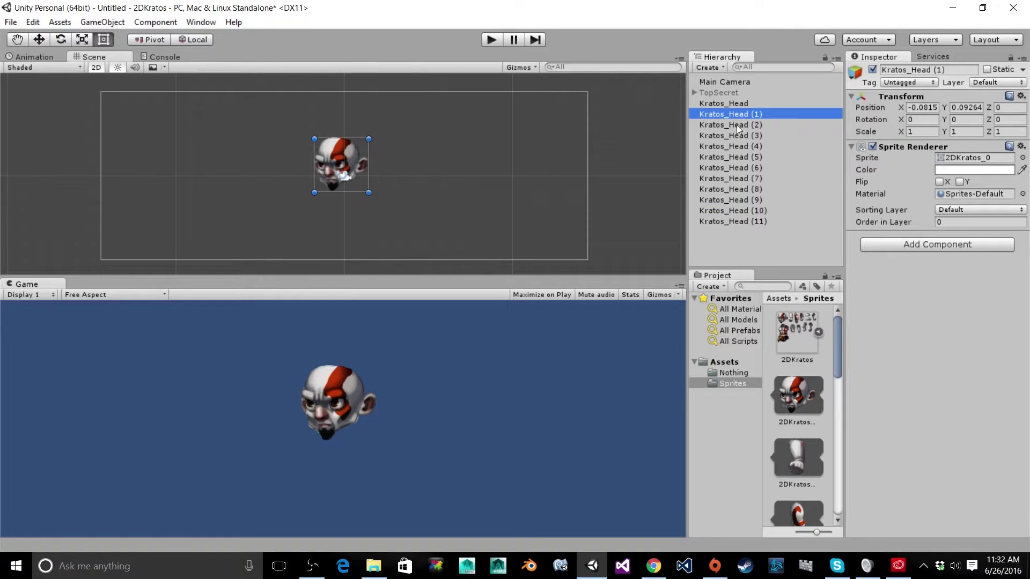
{"action": "mouse_move", "coordinate": [803, 463]}
{"action": "left_mouse_down"}
{"action": "mouse_move", "coordinate": [894, 329]}
{"action": "mouse_move", "coordinate": [777, 452]}
{"action": "left_mouse_up"}
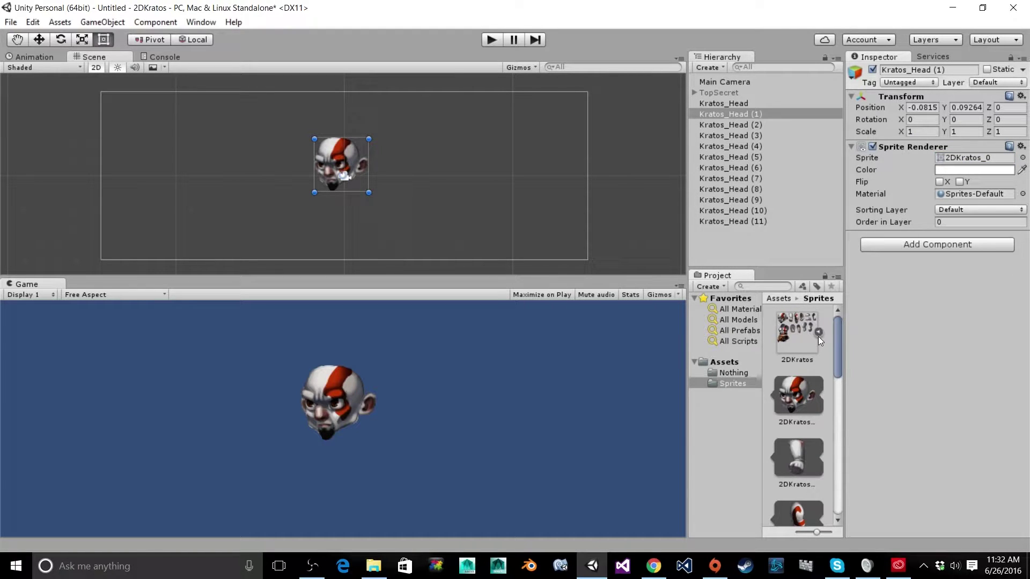
{"action": "left_click_drag", "start_coordinate": [796, 459], "coordinate": [973, 156]}
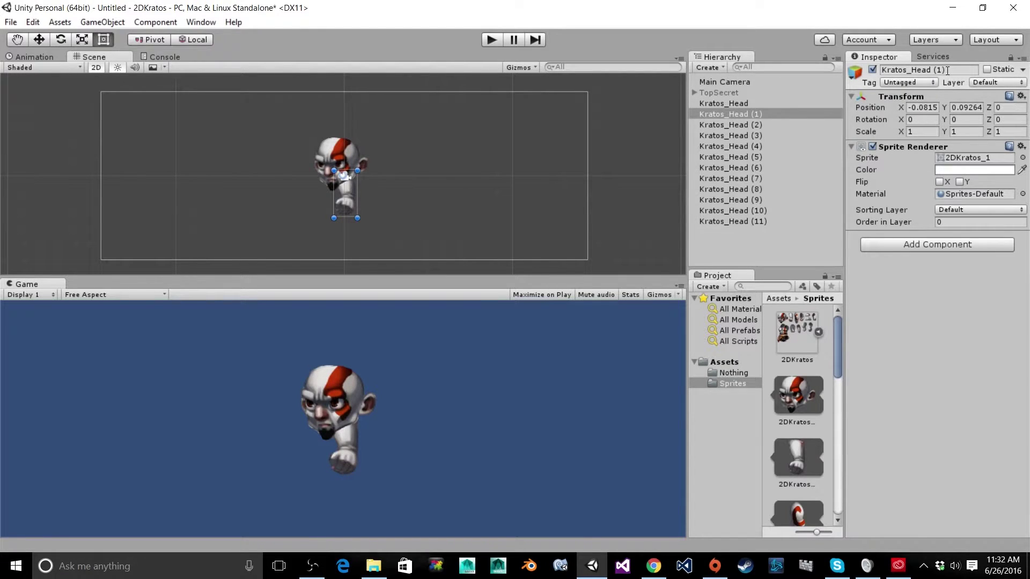
Review the renamed body-part objects and move Kratos_Torso right to about 10.7, 0.97.
{"action": "left_click", "coordinate": [750, 241]}
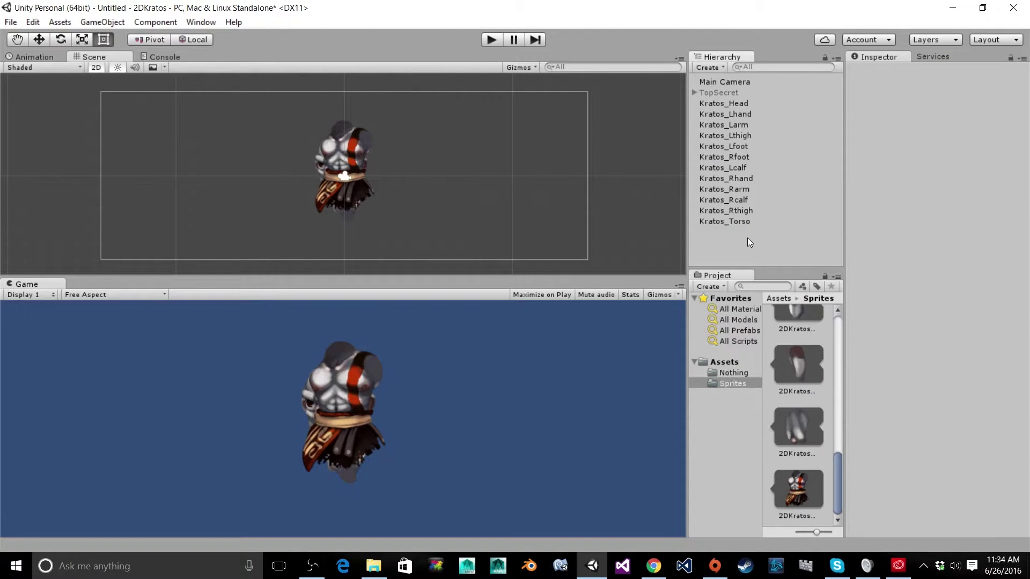
{"action": "left_click", "coordinate": [736, 221]}
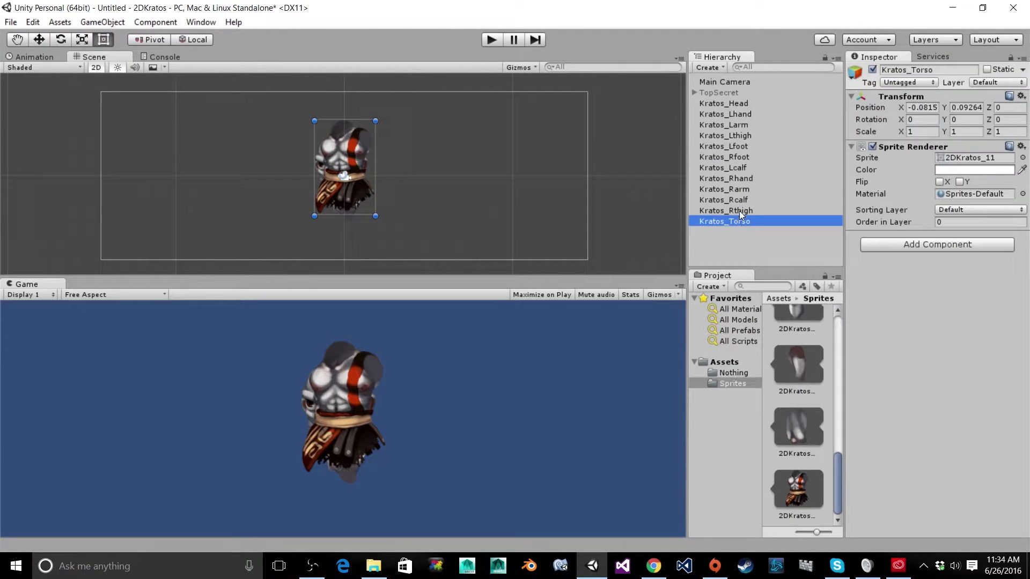
{"action": "left_click", "coordinate": [739, 211]}
{"action": "left_click", "coordinate": [740, 201]}
{"action": "left_click", "coordinate": [736, 222]}
{"action": "left_click_drag", "start_coordinate": [352, 152], "coordinate": [521, 141]}
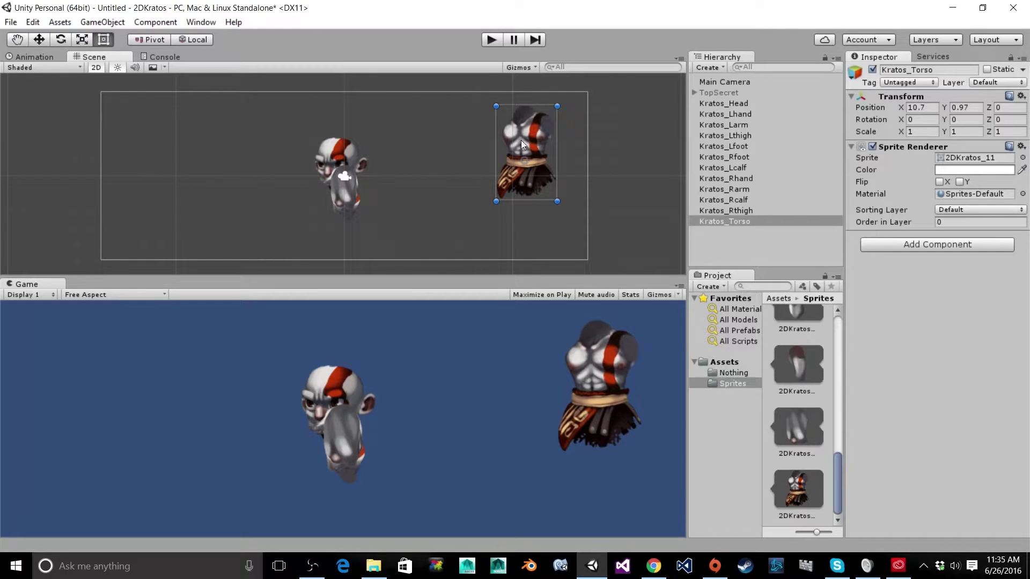